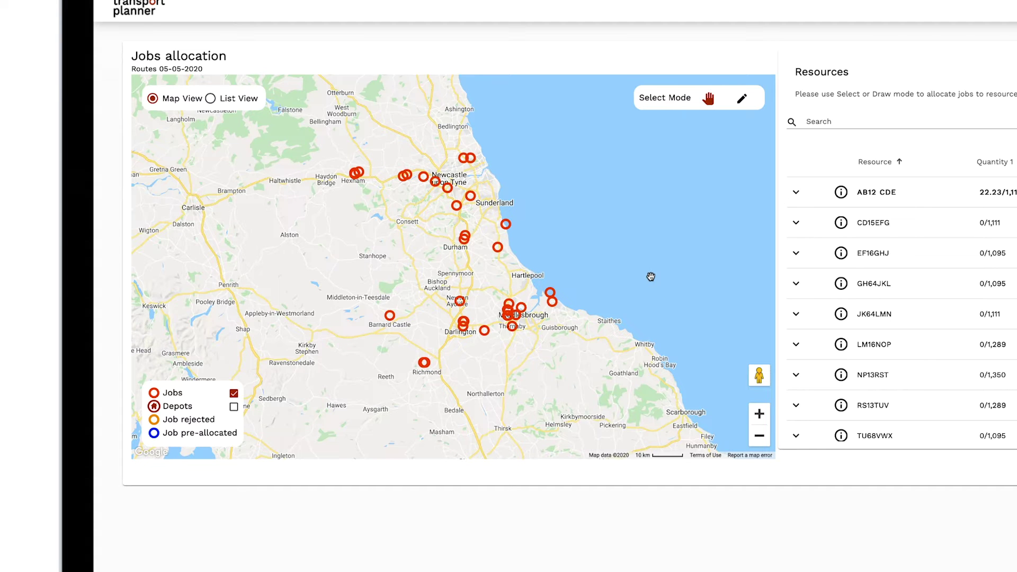
# Examine the delivery details of individual jobs around Middlesbrough and Darlington on the map
pyautogui.click(759, 413)
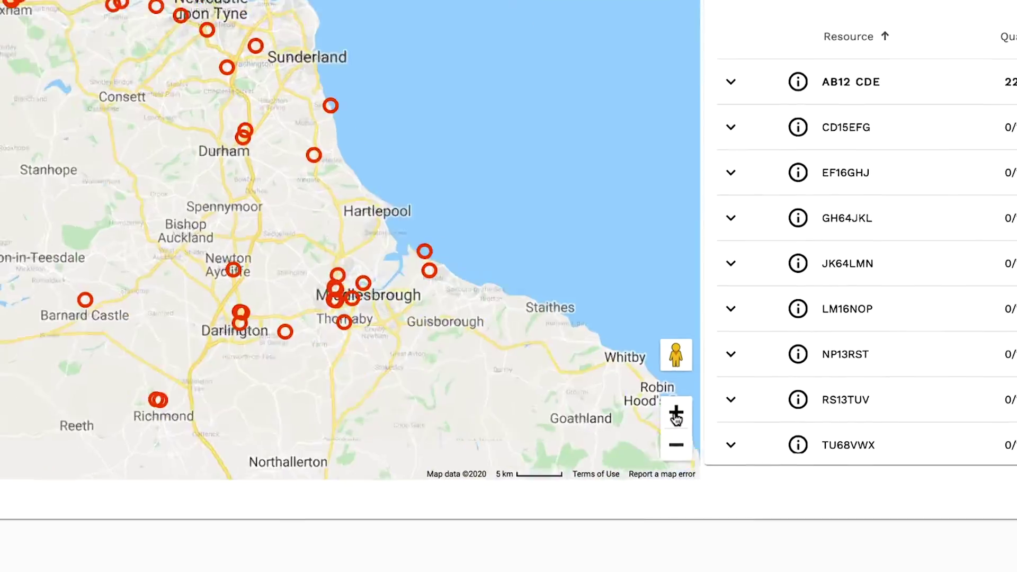
pyautogui.click(675, 415)
pyautogui.click(674, 444)
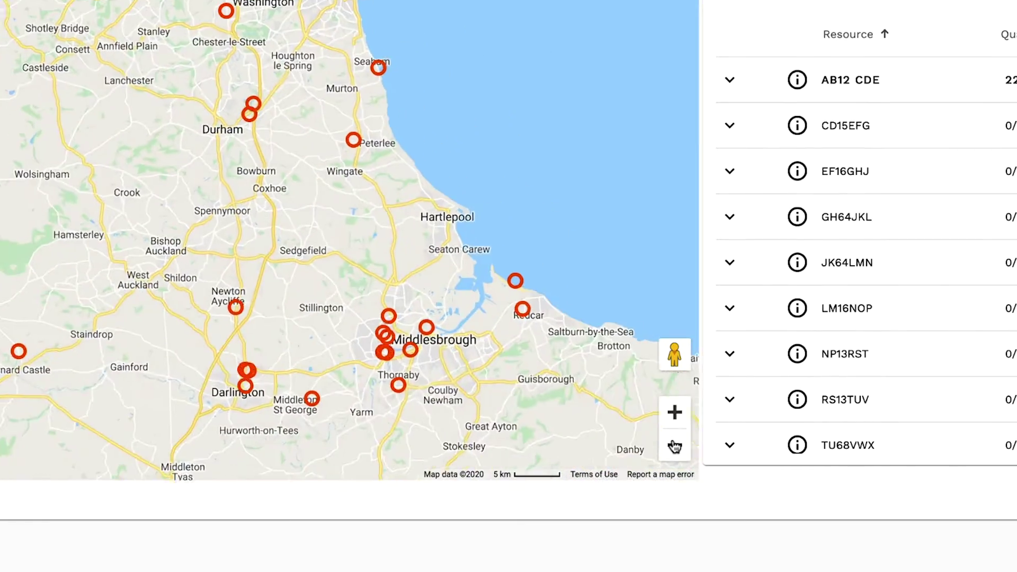
pyautogui.click(674, 444)
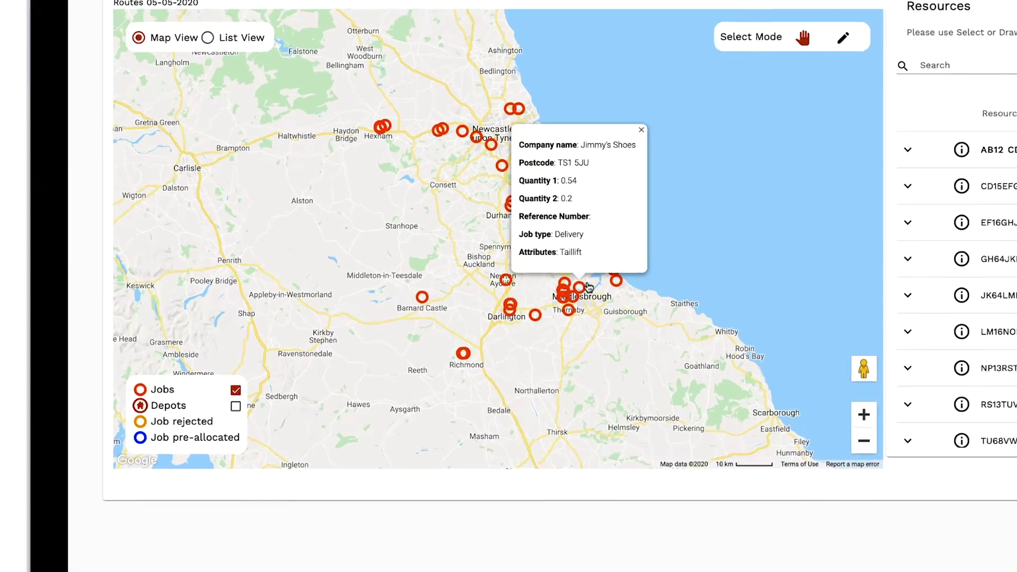
pyautogui.moveTo(511, 327)
pyautogui.moveTo(619, 296)
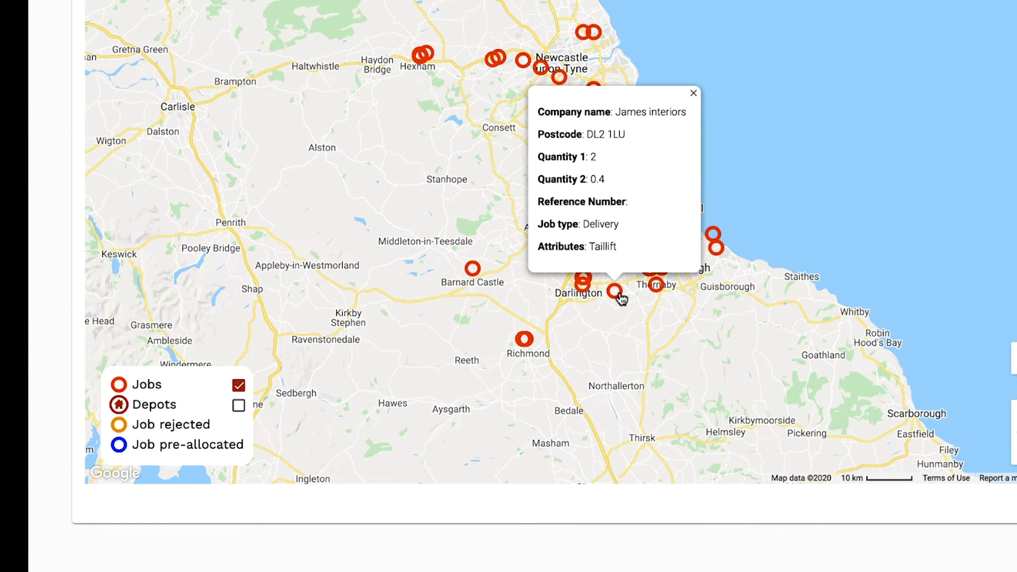
# Display the depots on the map, hiding the jobs temporarily and showing them again
pyautogui.scroll(-1, 621, 299)
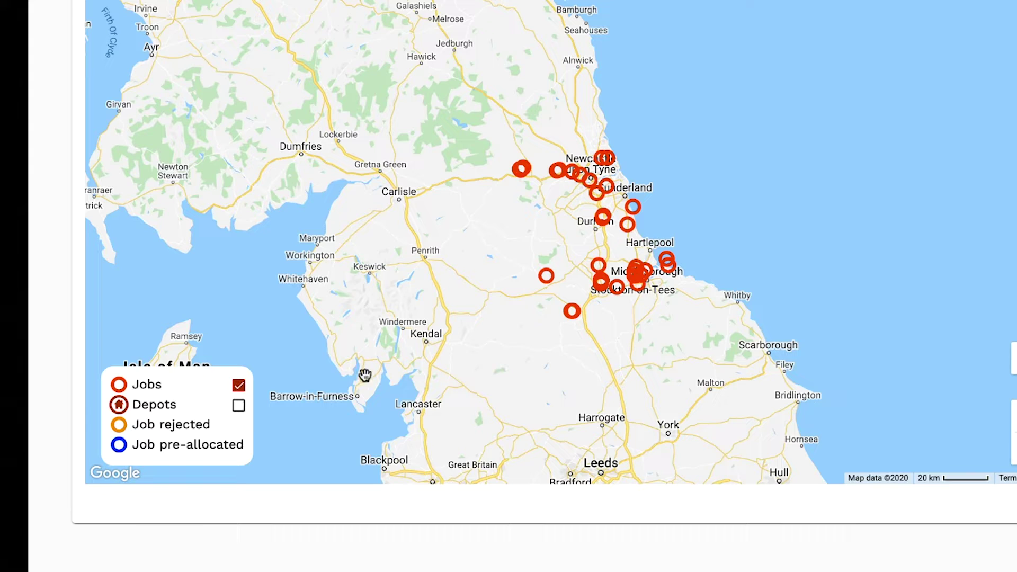
pyautogui.click(239, 387)
pyautogui.click(239, 404)
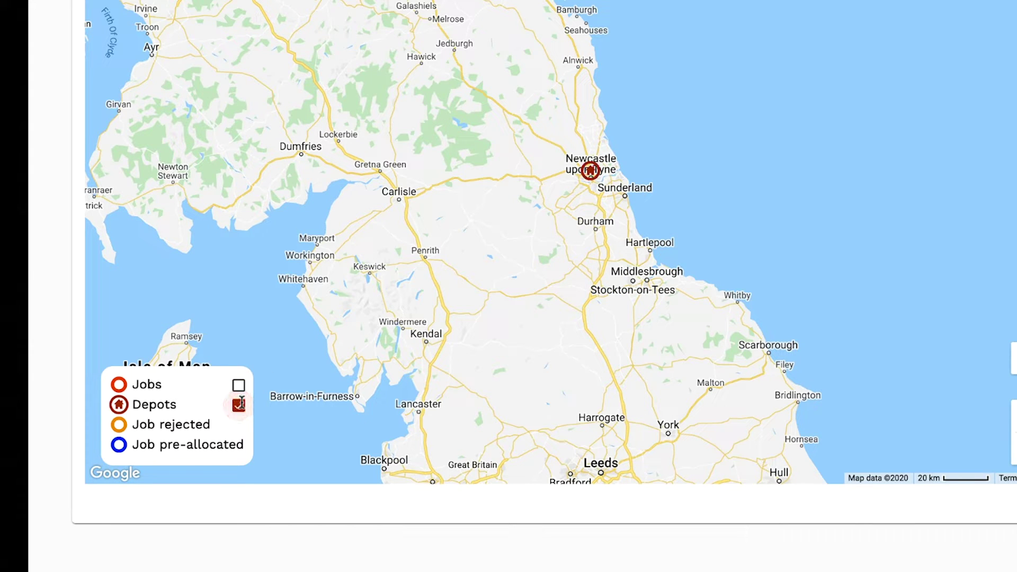
pyautogui.click(239, 386)
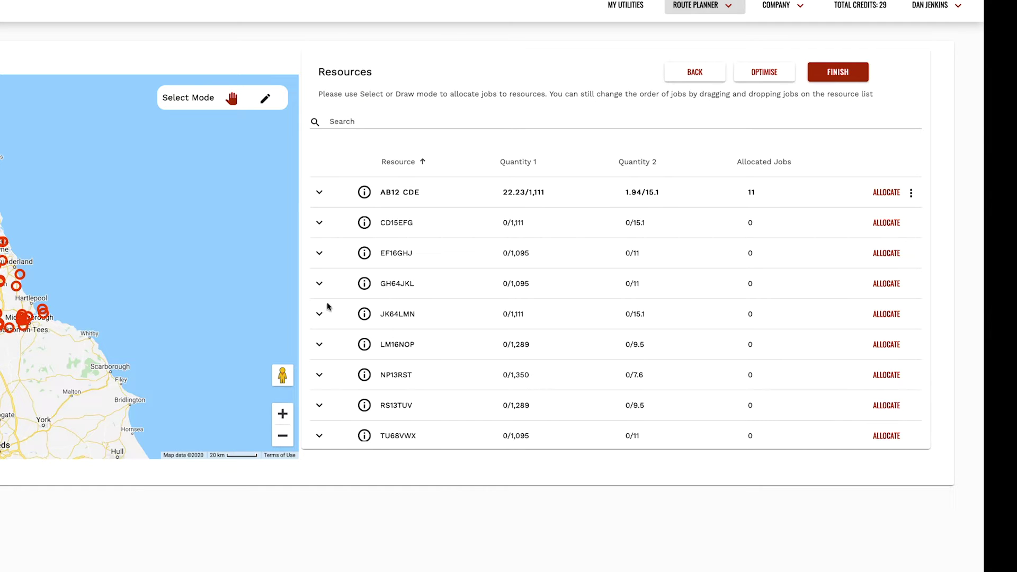
# Switch the jobs to list view and check which actions are available for the Bright Sparks PR Ltd job
pyautogui.click(283, 415)
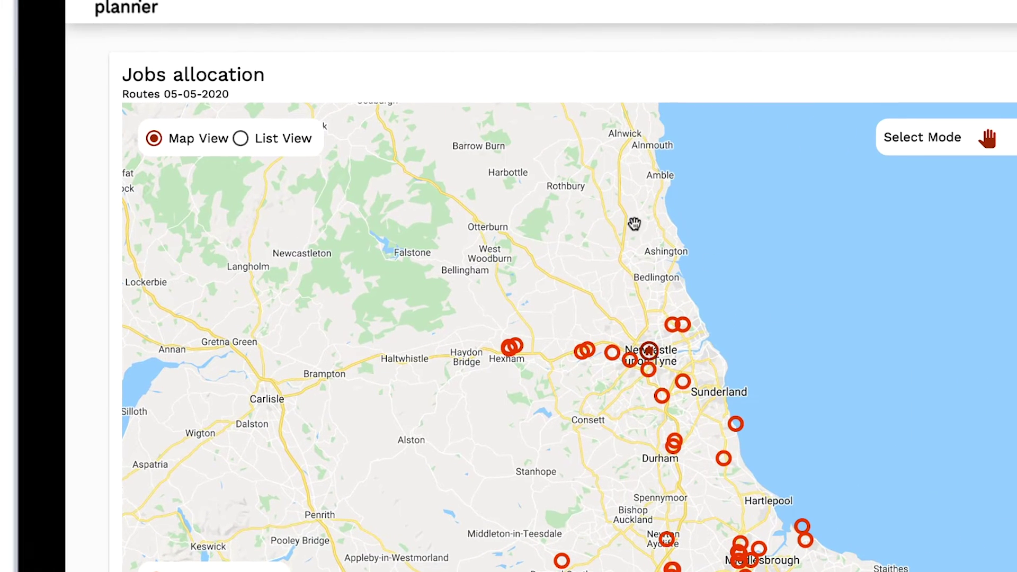
pyautogui.click(241, 140)
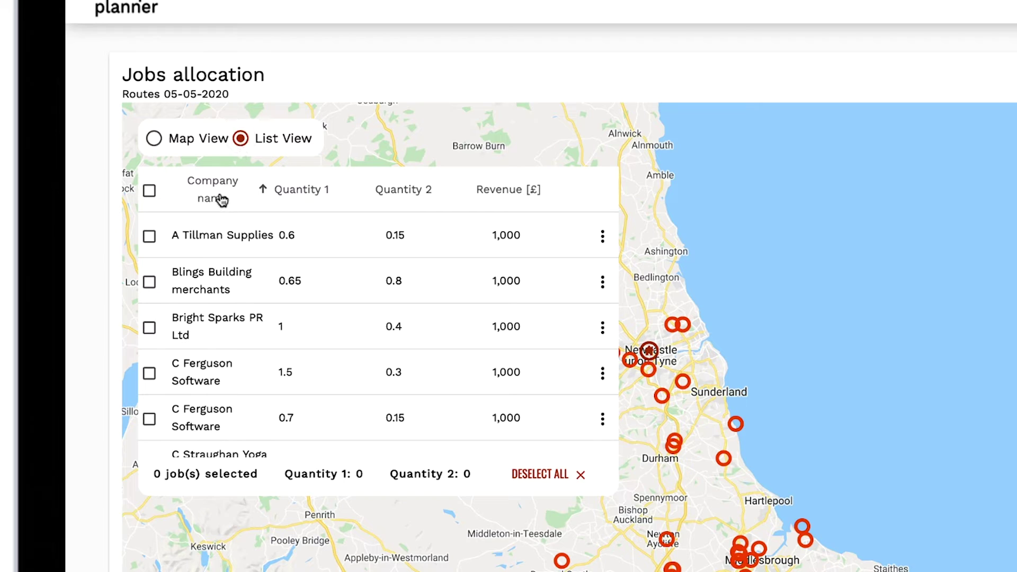
pyautogui.scroll(-2, 212, 267)
pyautogui.scroll(-3, 211, 270)
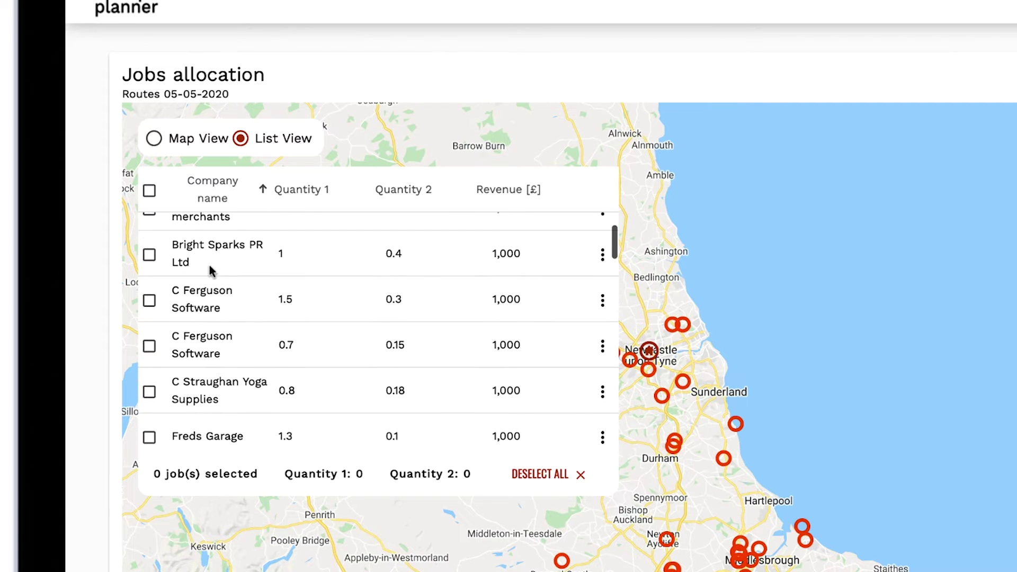
pyautogui.click(602, 255)
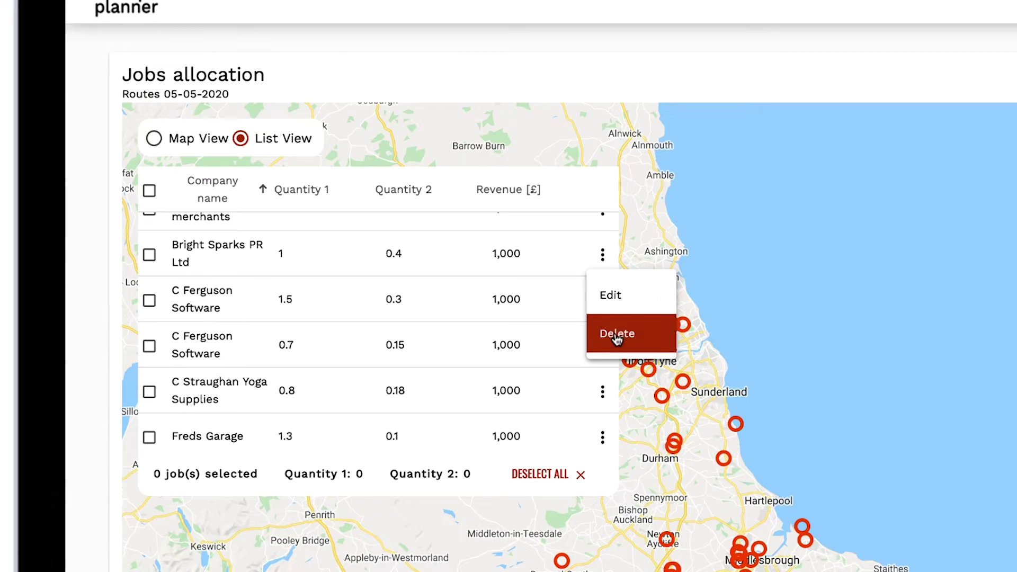
pyautogui.click(548, 286)
# Select the Bright Sparks PR Ltd job and both C Ferguson Software jobs in the list, and clear the selection
pyautogui.click(150, 255)
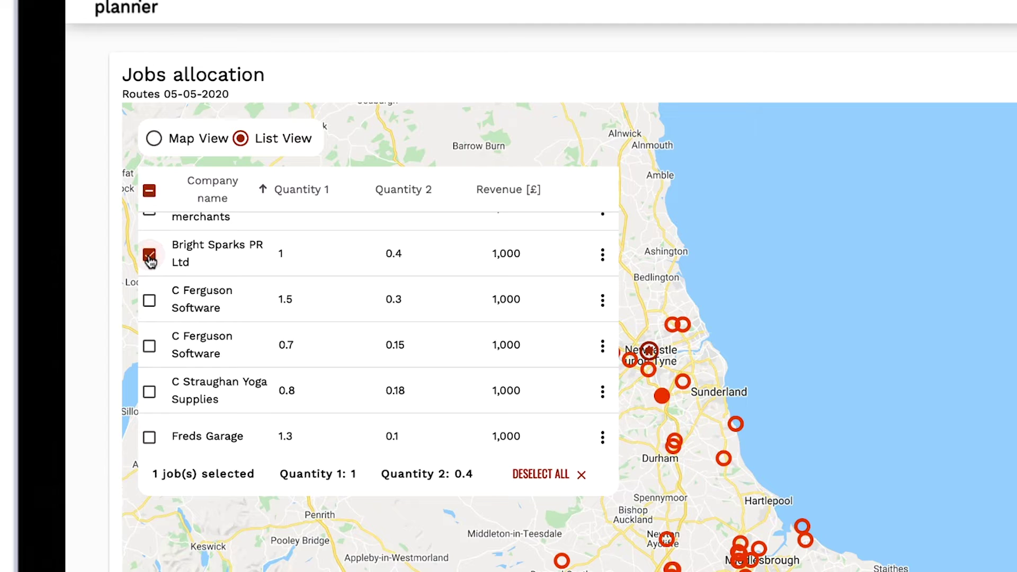
pyautogui.click(149, 300)
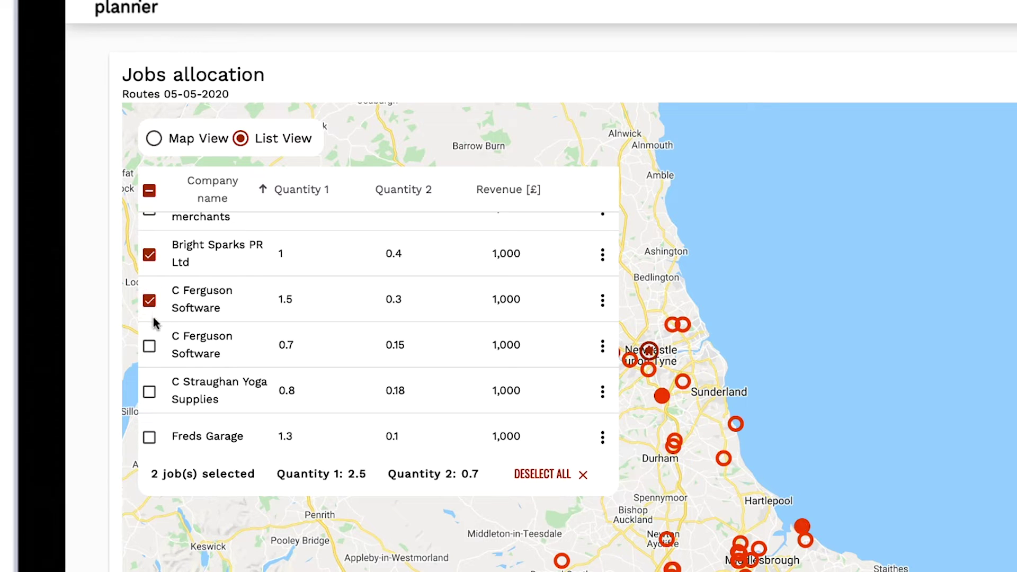
pyautogui.click(150, 346)
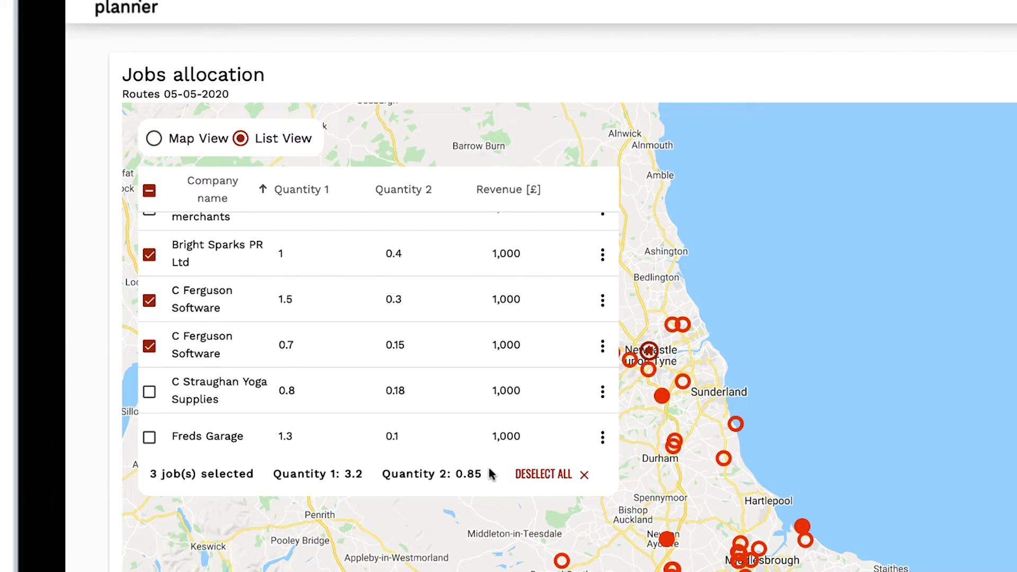
pyautogui.click(548, 481)
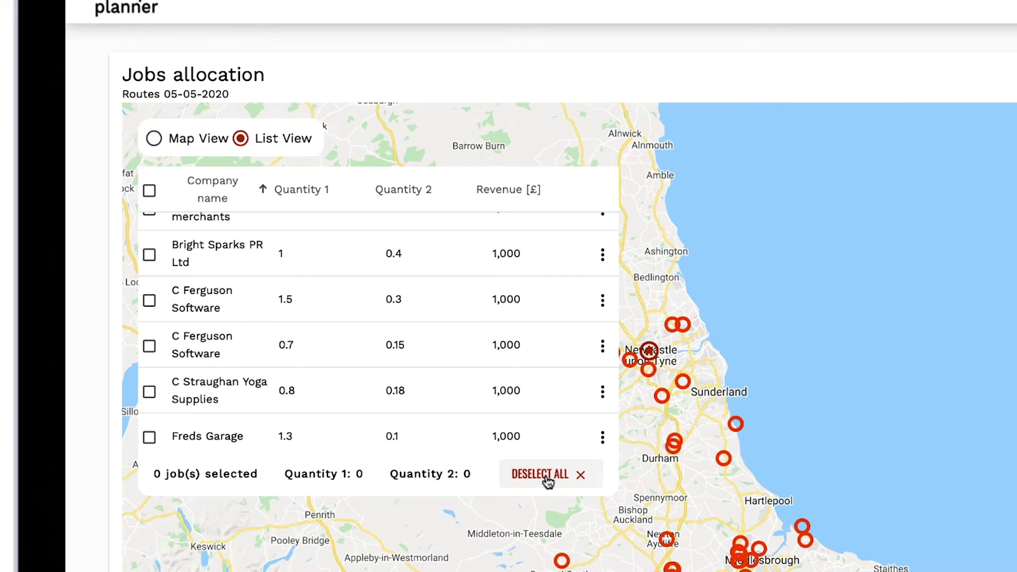
# In map view, select four individual jobs on the coast, at Durham and south of Newcastle, and clear the selection
pyautogui.click(154, 140)
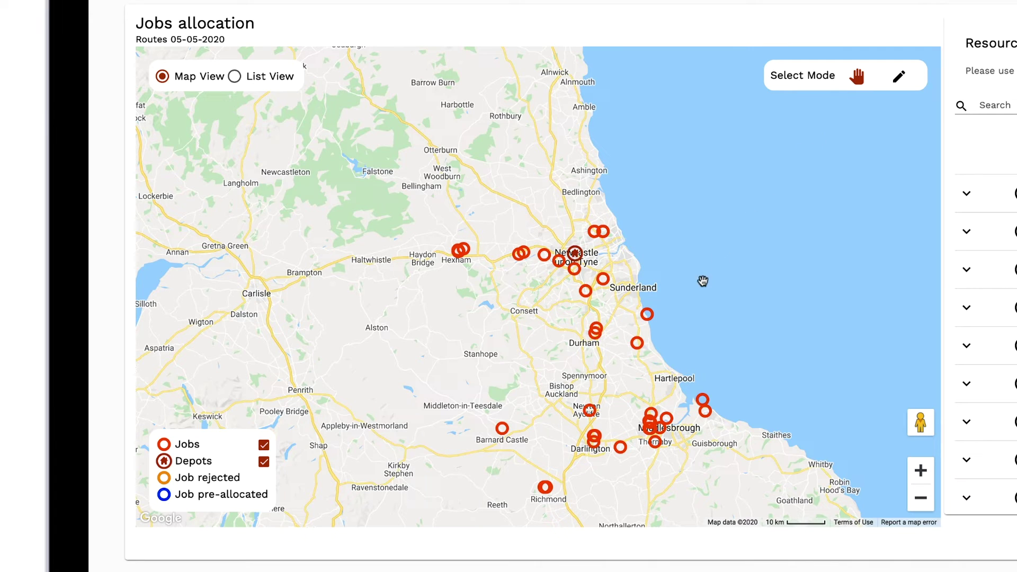
pyautogui.click(646, 314)
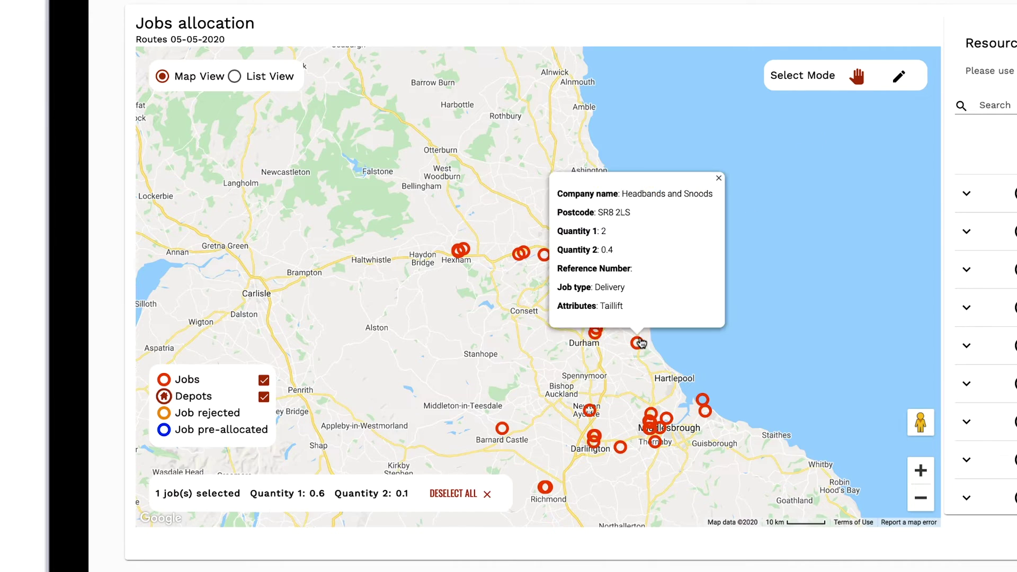
pyautogui.click(638, 343)
pyautogui.click(598, 330)
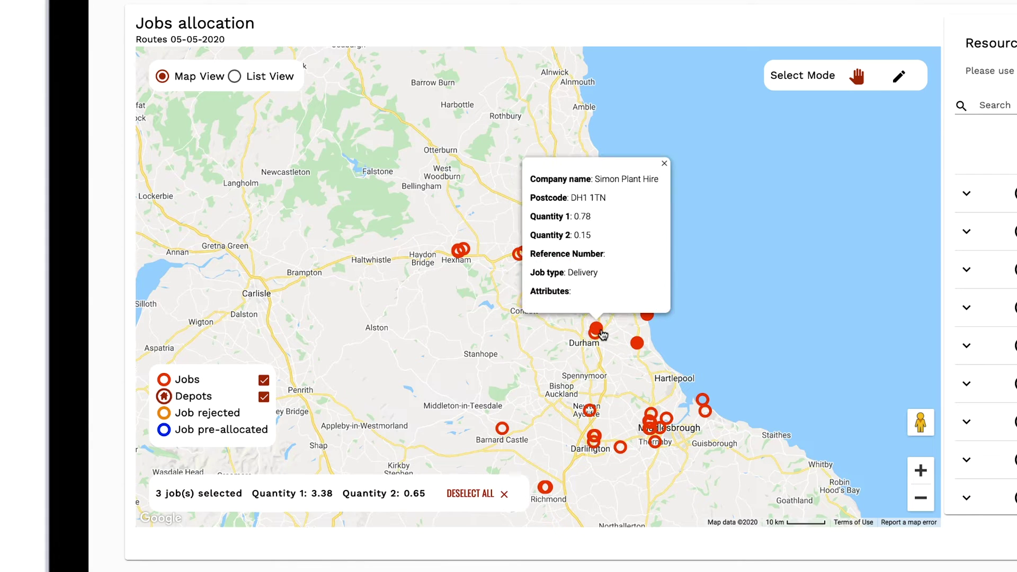
pyautogui.click(585, 291)
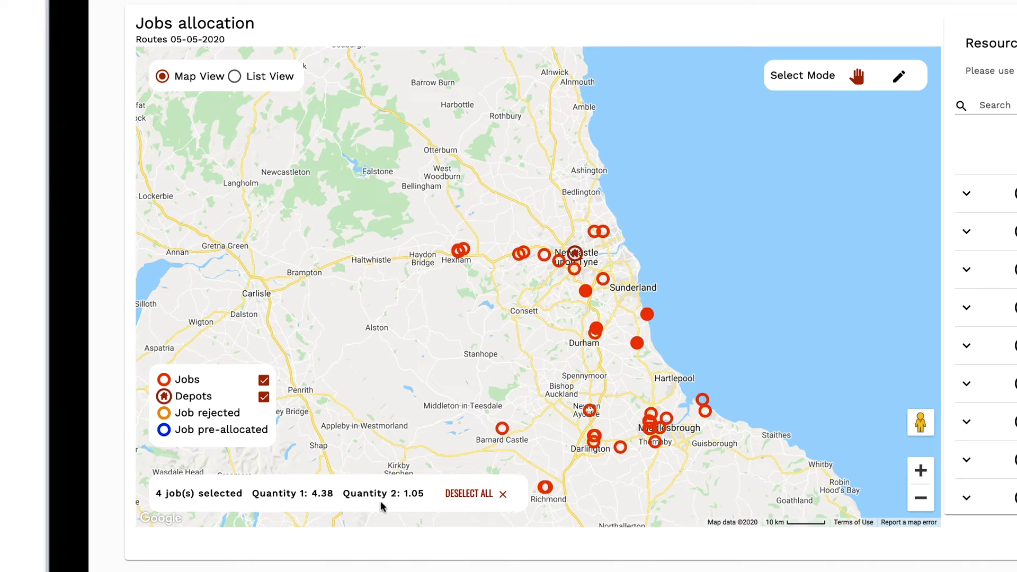
pyautogui.click(472, 494)
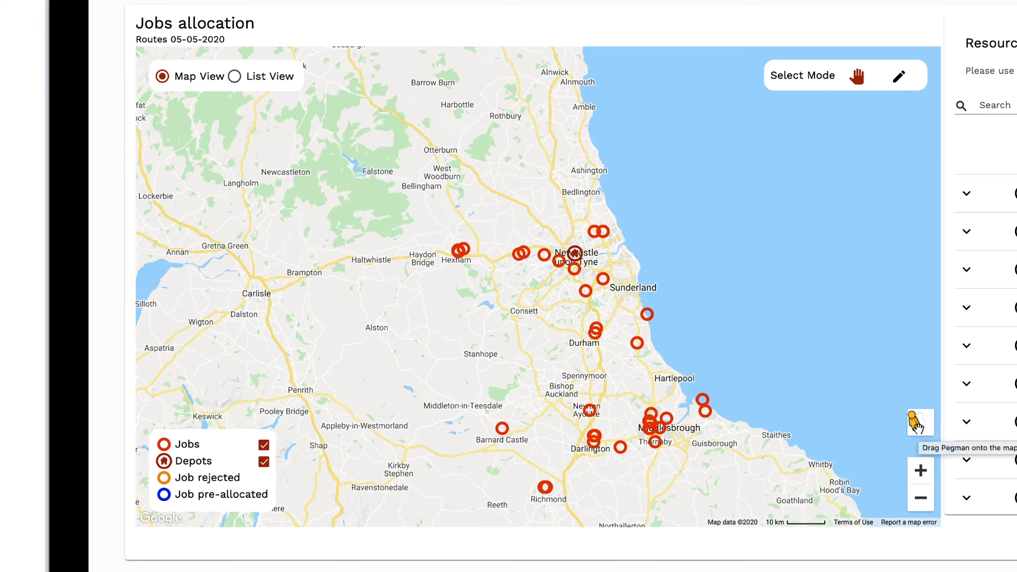
# Open Street View at a location in Stockton-on-Tees on the jobs map
pyautogui.moveTo(918, 427); pyautogui.dragTo(909, 423)
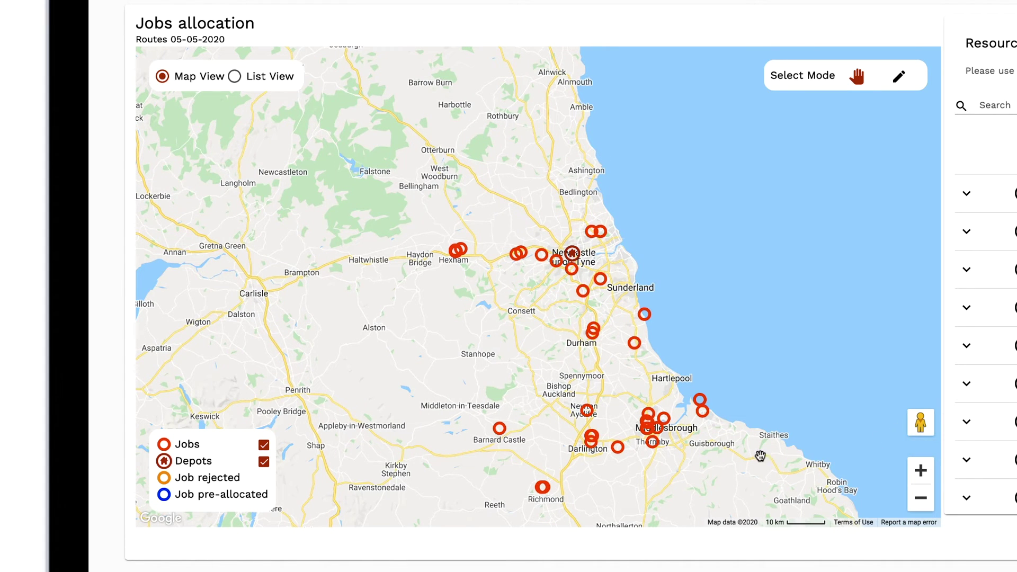
pyautogui.moveTo(760, 456); pyautogui.dragTo(675, 302)
pyautogui.click(920, 470)
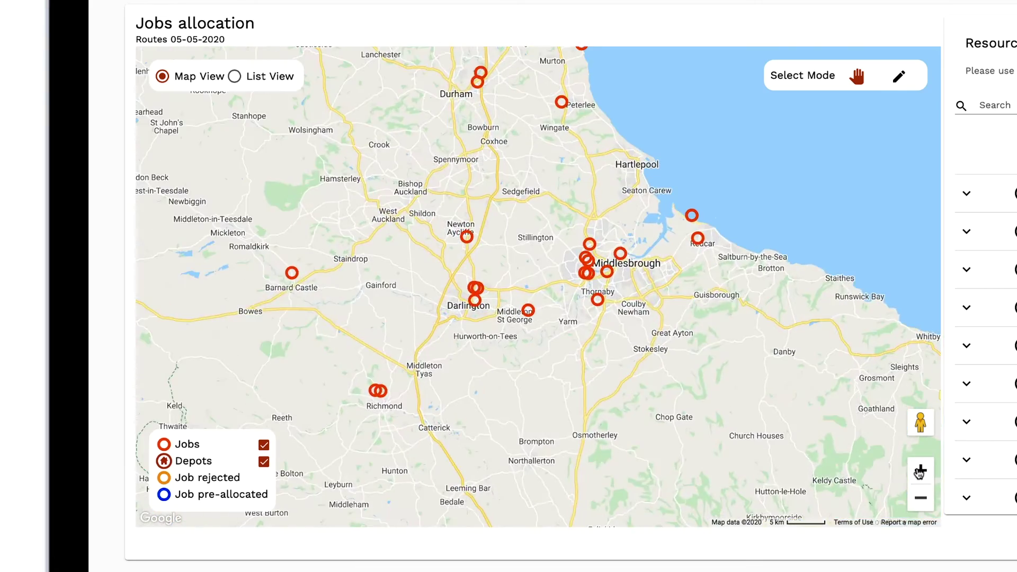
pyautogui.click(920, 470)
pyautogui.click(920, 471)
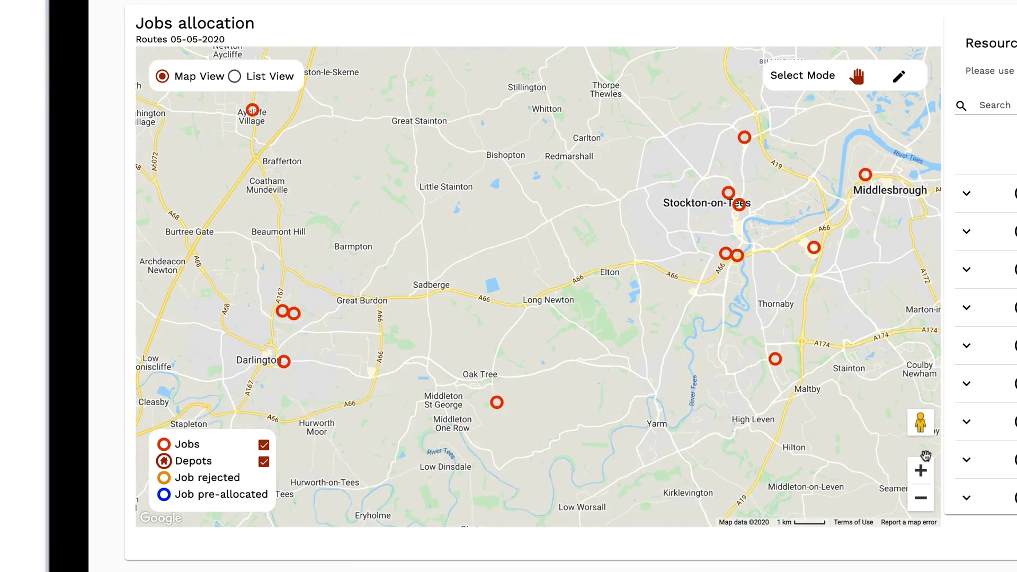
pyautogui.moveTo(919, 424)
pyautogui.mouseDown()
pyautogui.moveTo(869, 420)
pyautogui.moveTo(766, 360)
pyautogui.mouseUp()
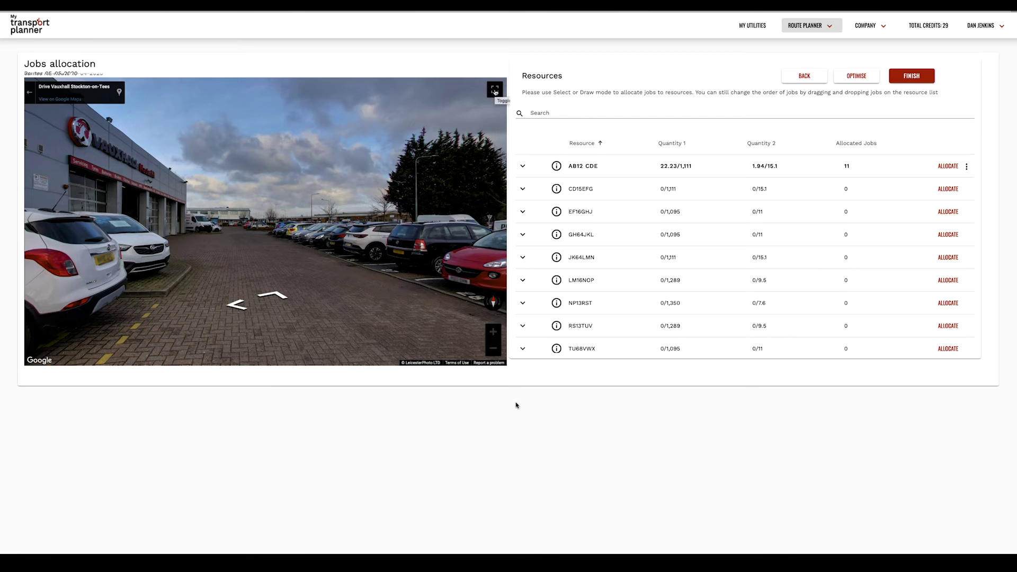
# Inspect the Drive Vauxhall site in full screen and around its entrance, and return to the jobs map
pyautogui.click(494, 90)
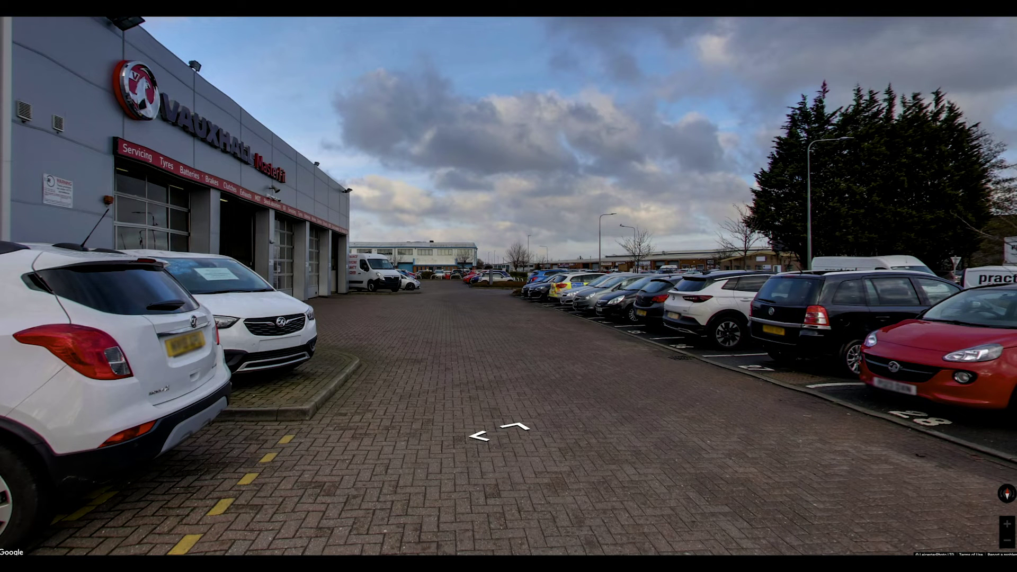
pyautogui.press('Escape')
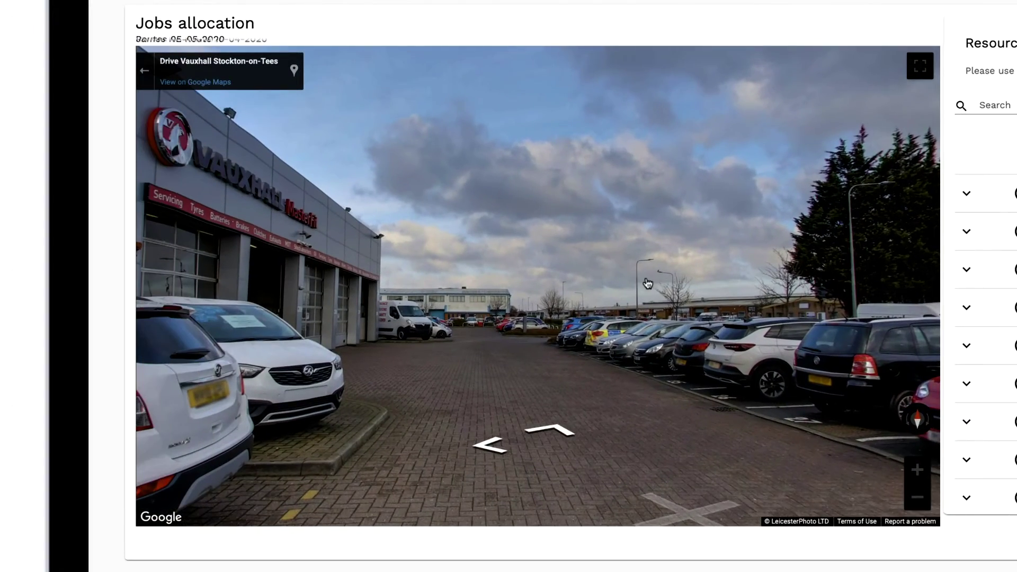
pyautogui.moveTo(647, 283); pyautogui.dragTo(864, 275)
pyautogui.moveTo(439, 172); pyautogui.dragTo(573, 179)
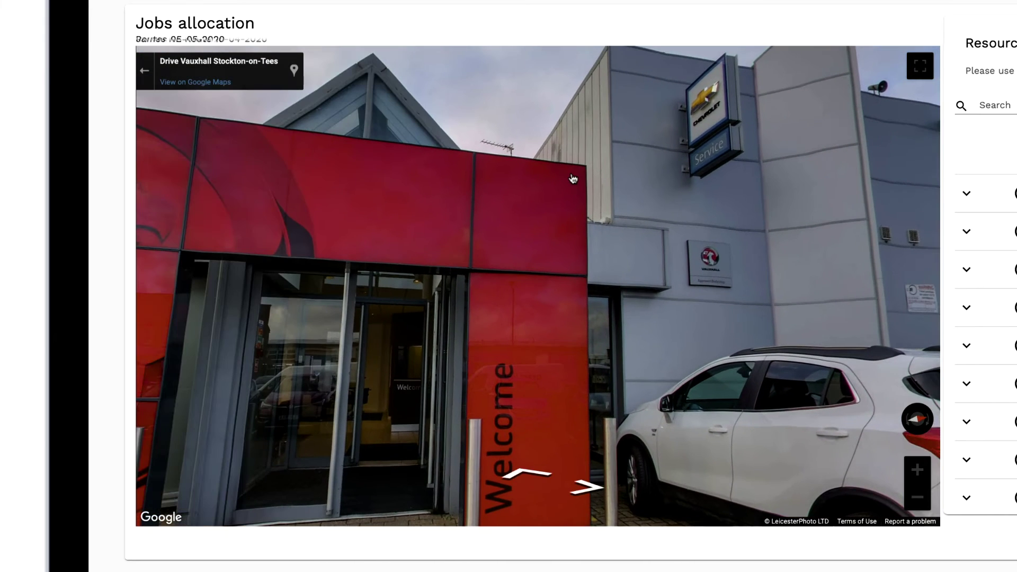
pyautogui.click(146, 73)
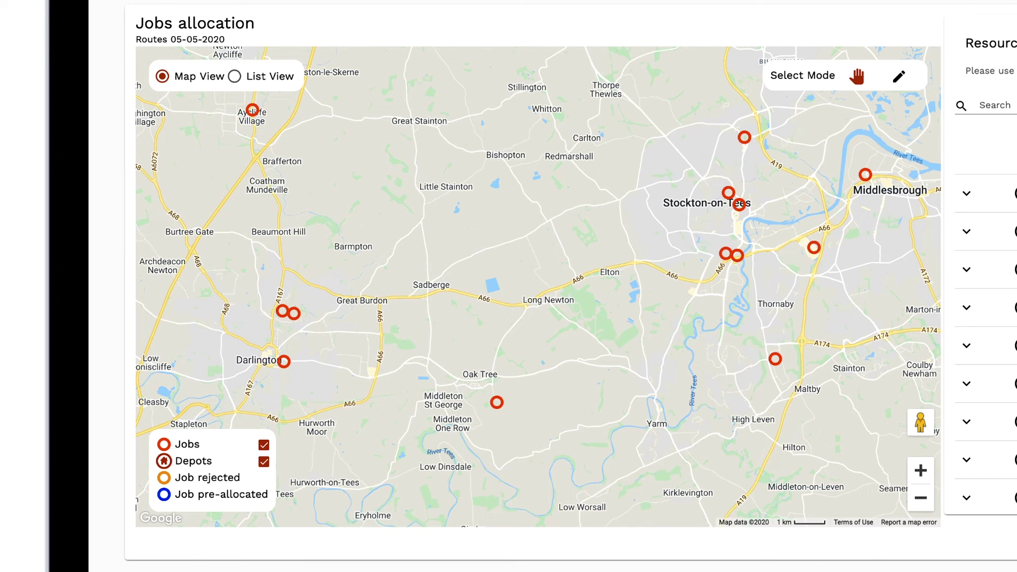
# Select the jobs around Newcastle, Sunderland and Durham by outlining their area on the map in draw mode
pyautogui.click(920, 499)
pyautogui.click(922, 501)
pyautogui.click(922, 501)
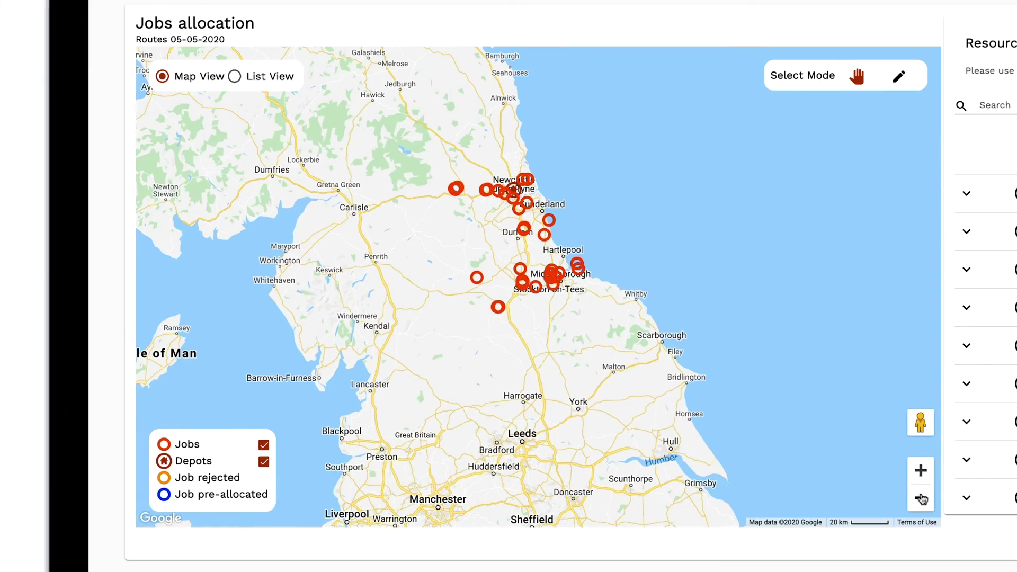
pyautogui.click(921, 473)
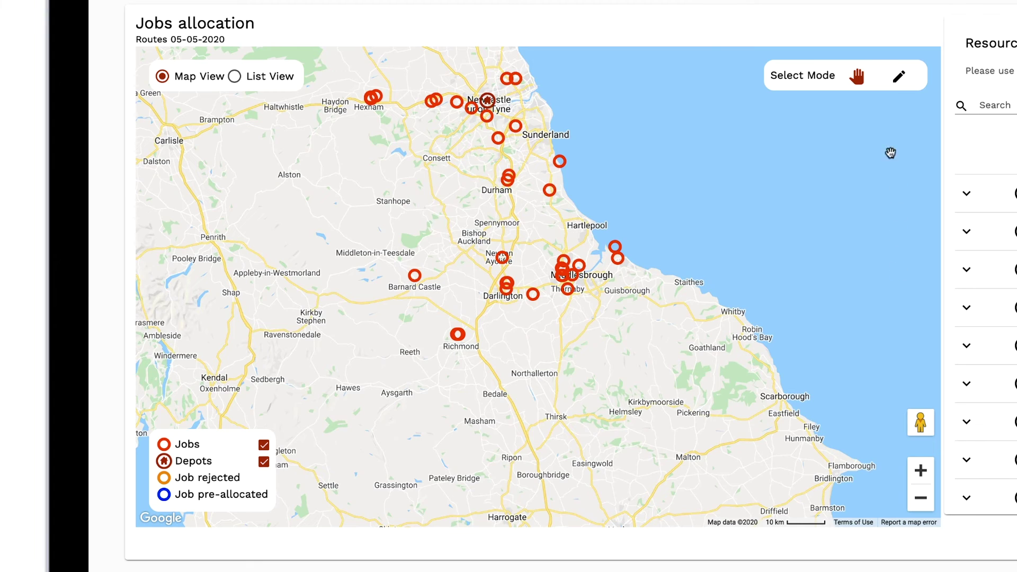
pyautogui.click(896, 81)
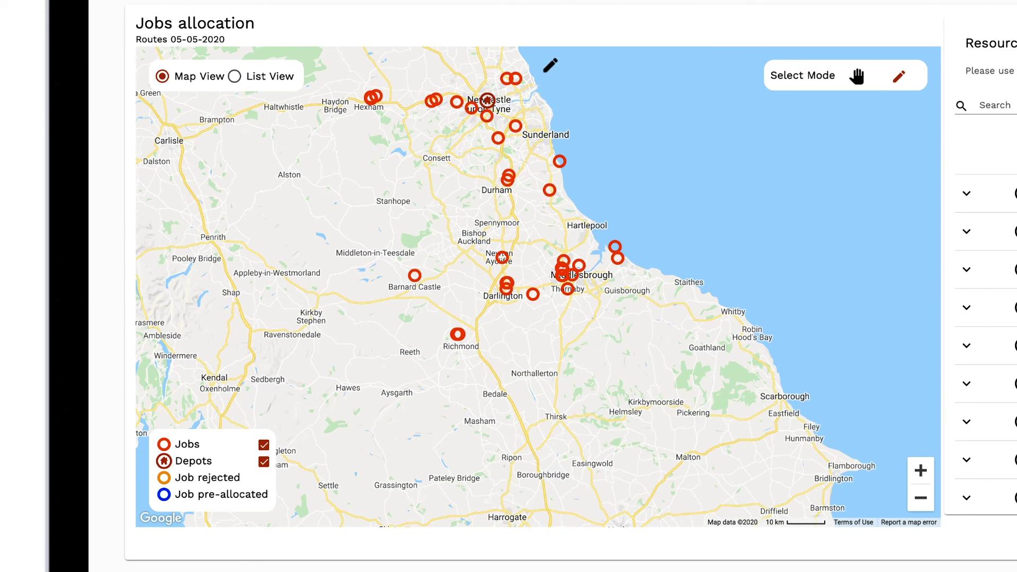
pyautogui.moveTo(539, 64)
pyautogui.mouseDown()
pyautogui.moveTo(511, 59)
pyautogui.moveTo(468, 82)
pyautogui.moveTo(453, 162)
pyautogui.moveTo(566, 210)
pyautogui.moveTo(620, 106)
pyautogui.moveTo(554, 63)
pyautogui.moveTo(528, 65)
pyautogui.mouseUp()
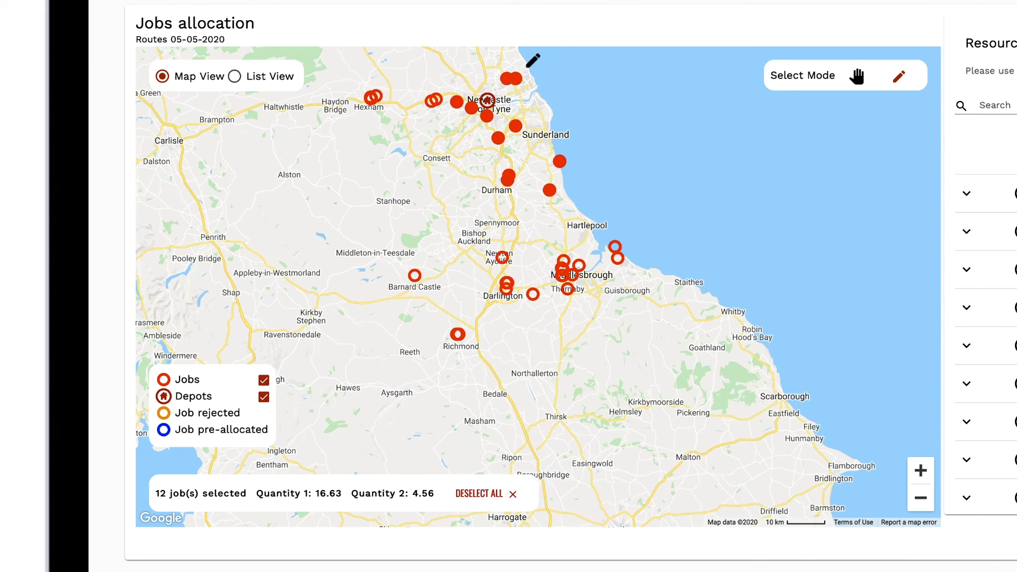